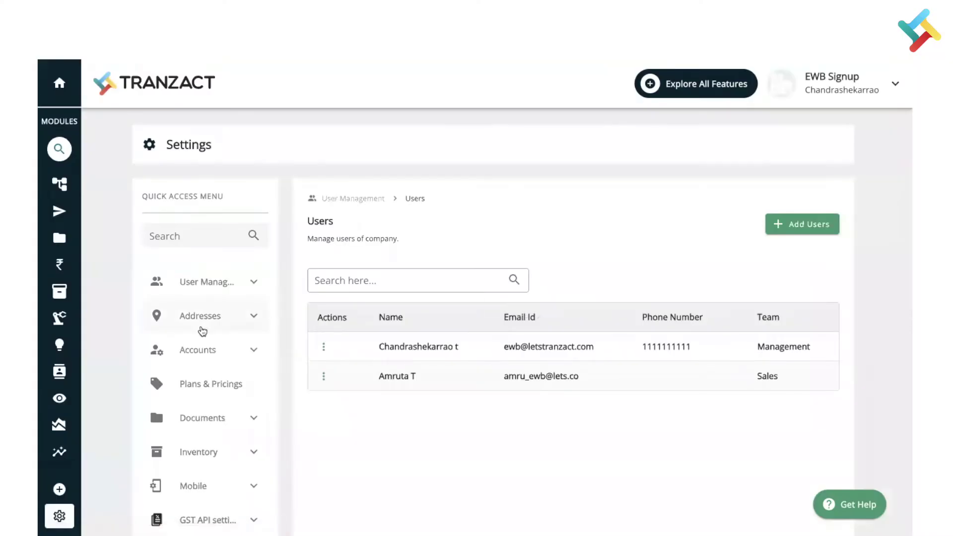
Open GST API settings to view the four GSTIN e-way bill API accounts and the account-creation guide.
{"action": "scroll", "coordinate": [202, 331], "scroll_direction": "down", "scroll_amount": 2}
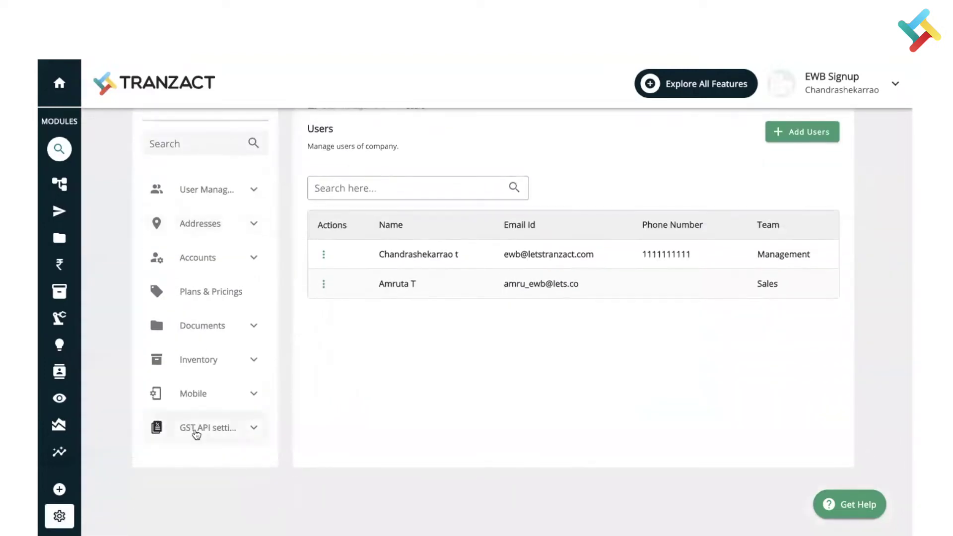
{"action": "left_click", "coordinate": [197, 433]}
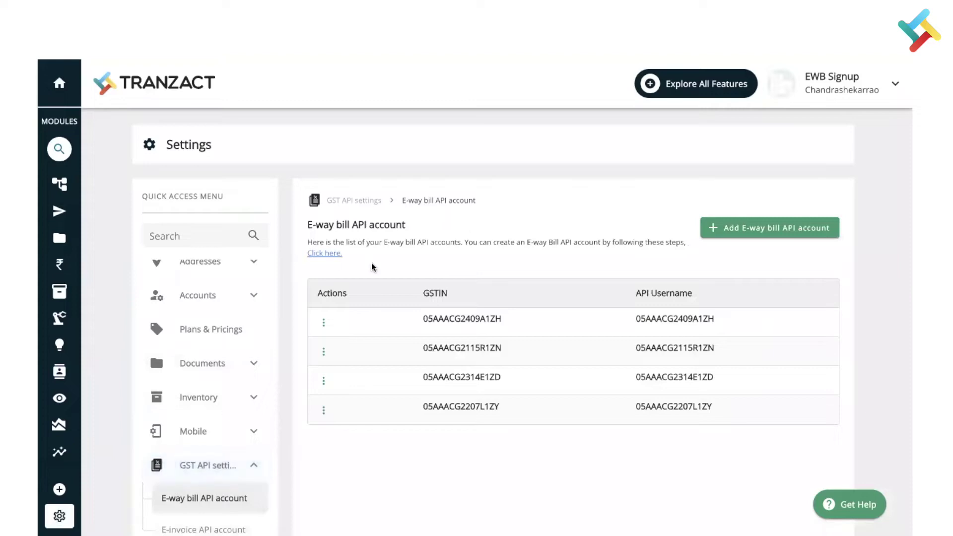
{"action": "left_click", "coordinate": [320, 254]}
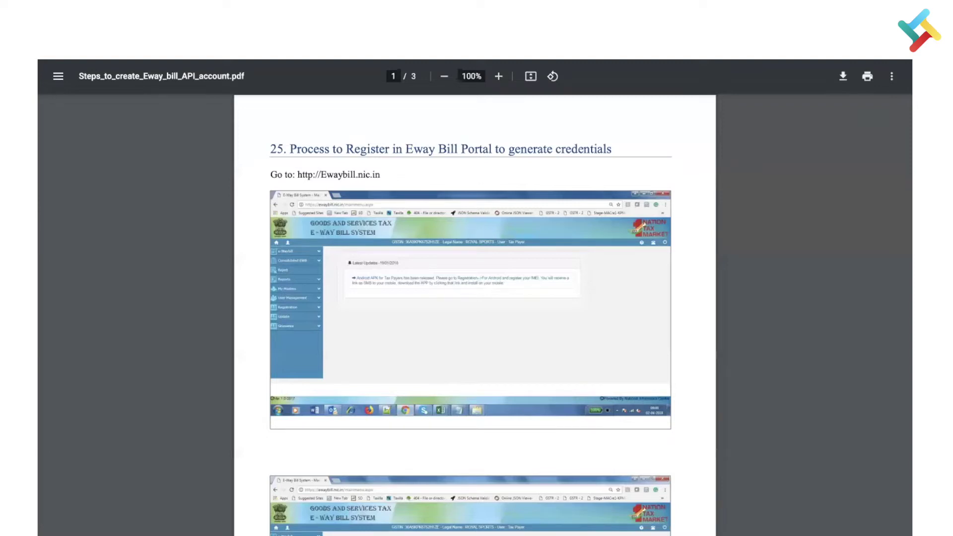
Close the Steps_to_create_Eway_bill_API_account.pdf guide with Ctrl+W to return to TranZact.
{"action": "key", "text": "ctrl+w"}
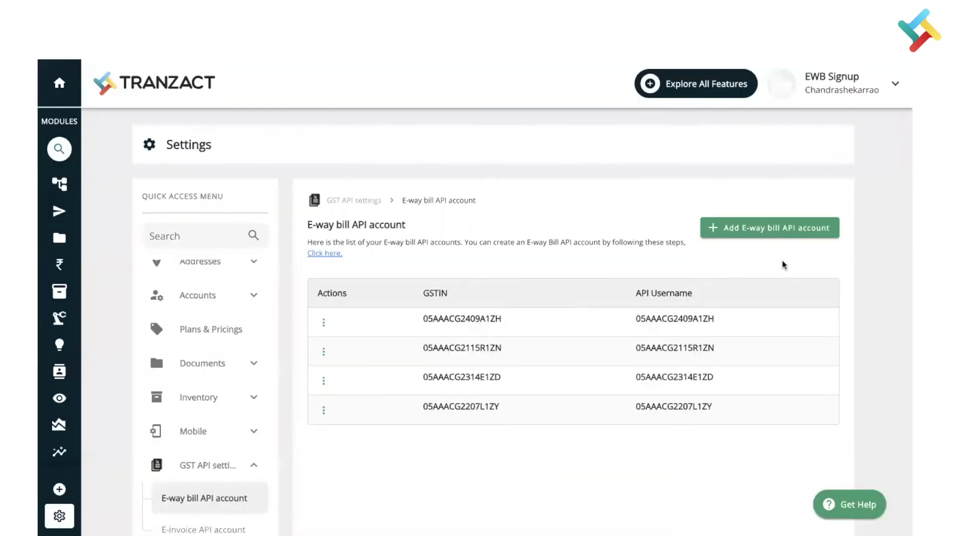
{"action": "left_click", "coordinate": [773, 233]}
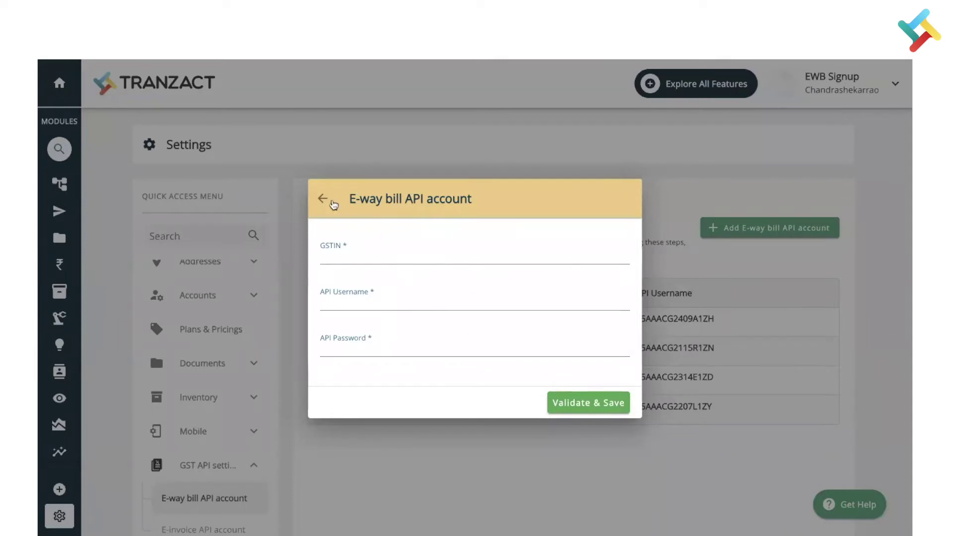
{"action": "left_click", "coordinate": [329, 201]}
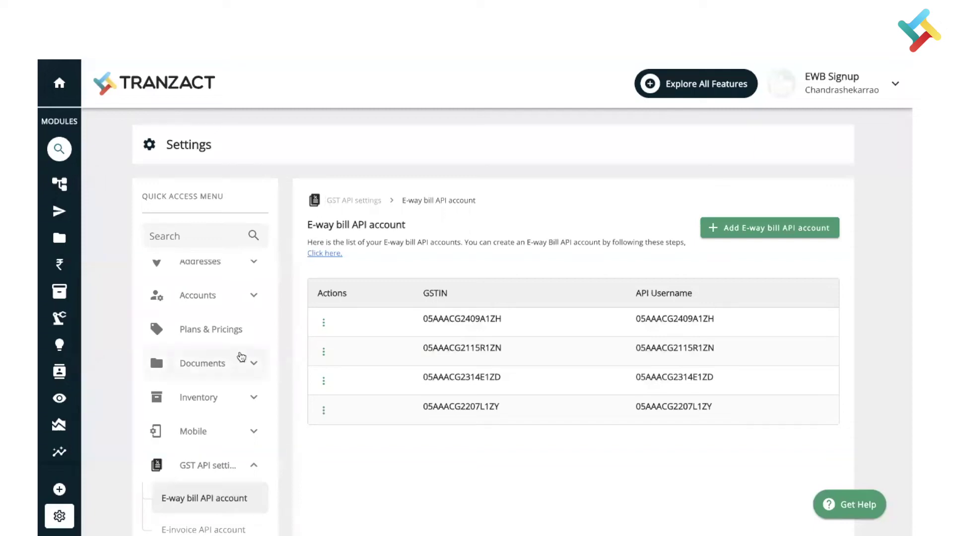
Open the inventory stores list showing Main Stock Store and Kalinagar Store.
{"action": "left_click", "coordinate": [216, 405]}
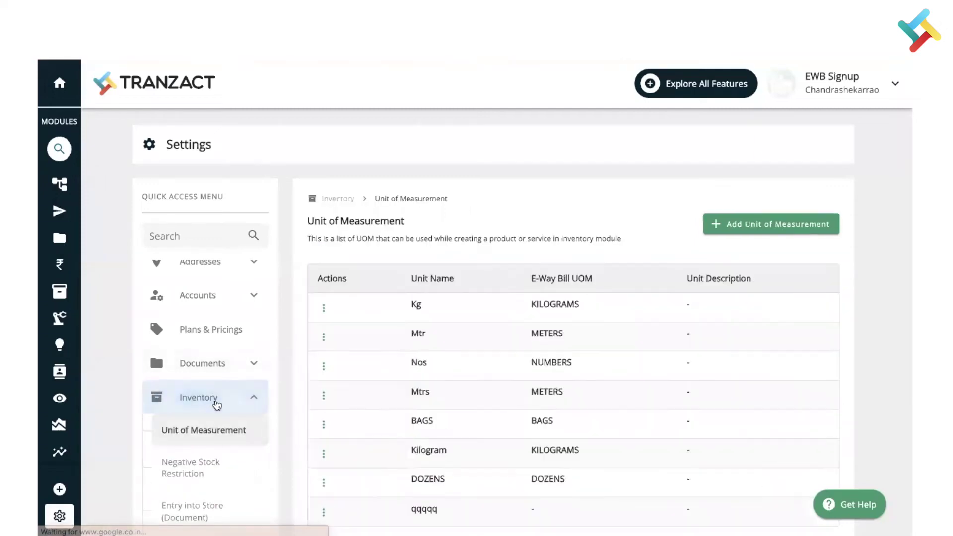
{"action": "scroll", "coordinate": [189, 469], "scroll_direction": "down", "scroll_amount": 2}
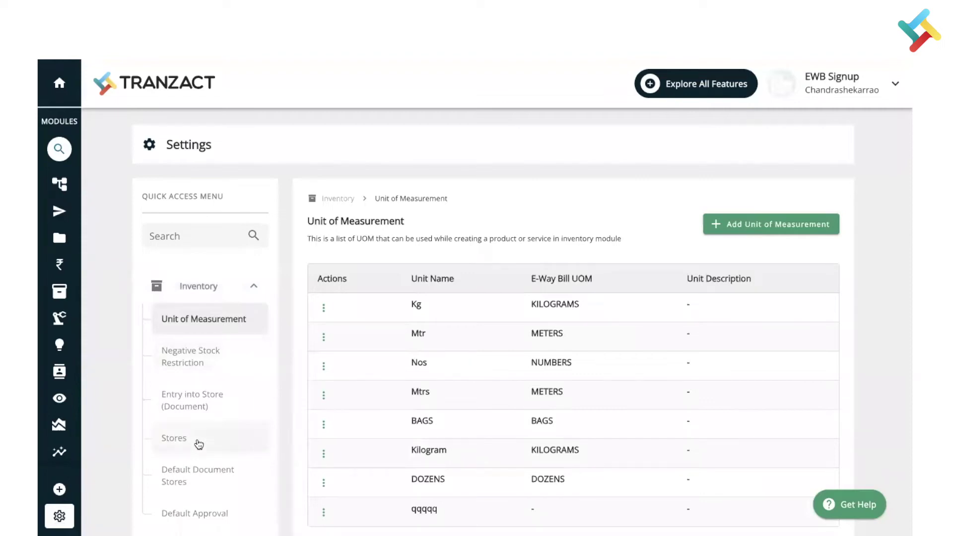
{"action": "left_click", "coordinate": [199, 444]}
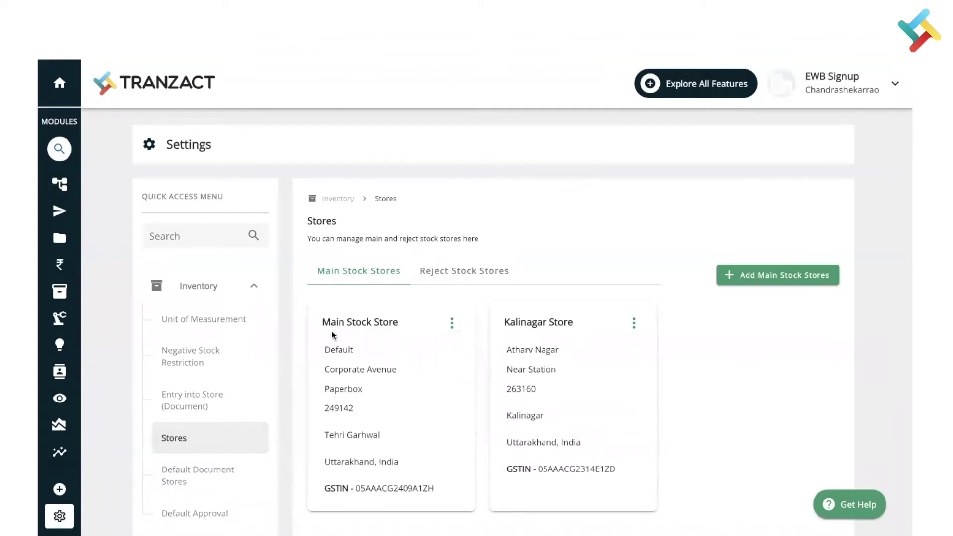
Review Main Stock Store's address and GSTIN in its edit form, closing it without changes.
{"action": "left_click", "coordinate": [451, 323]}
{"action": "left_click", "coordinate": [456, 353]}
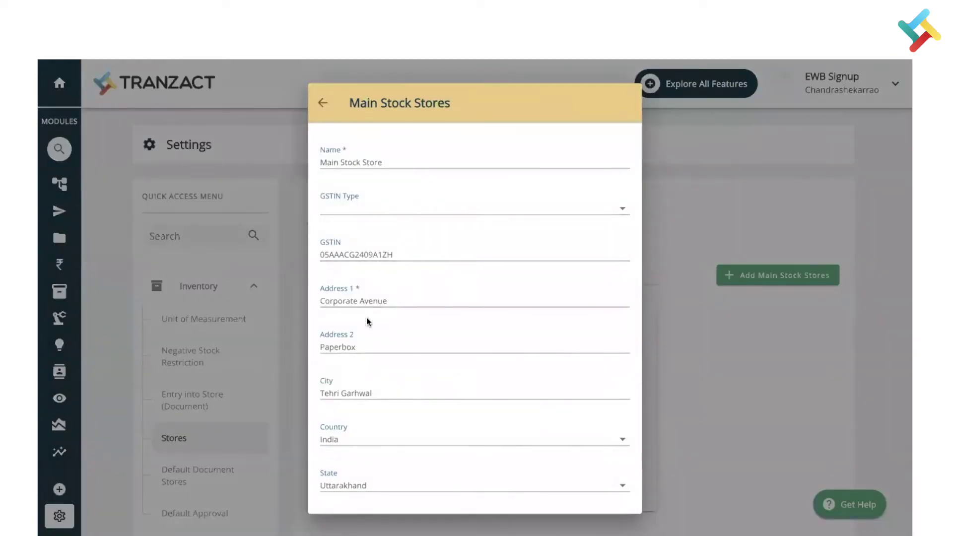
{"action": "scroll", "coordinate": [366, 317], "scroll_direction": "down", "scroll_amount": 2}
{"action": "scroll", "coordinate": [382, 352], "scroll_direction": "down", "scroll_amount": 2}
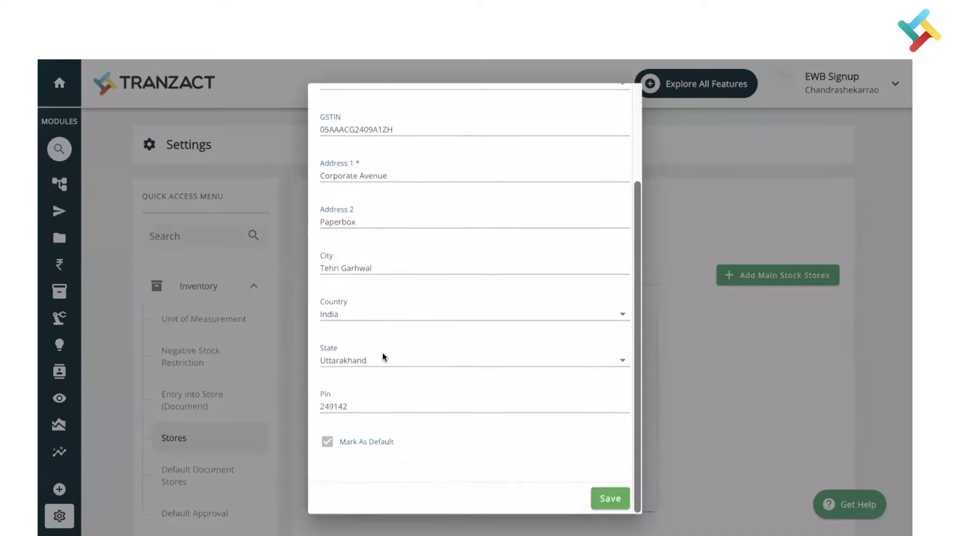
{"action": "scroll", "coordinate": [402, 419], "scroll_direction": "up", "scroll_amount": 3}
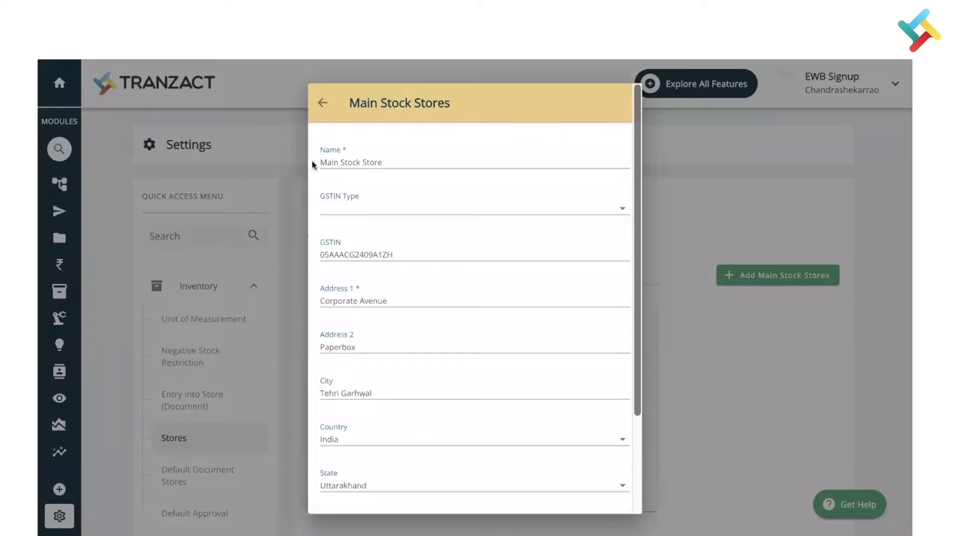
{"action": "left_click", "coordinate": [317, 103]}
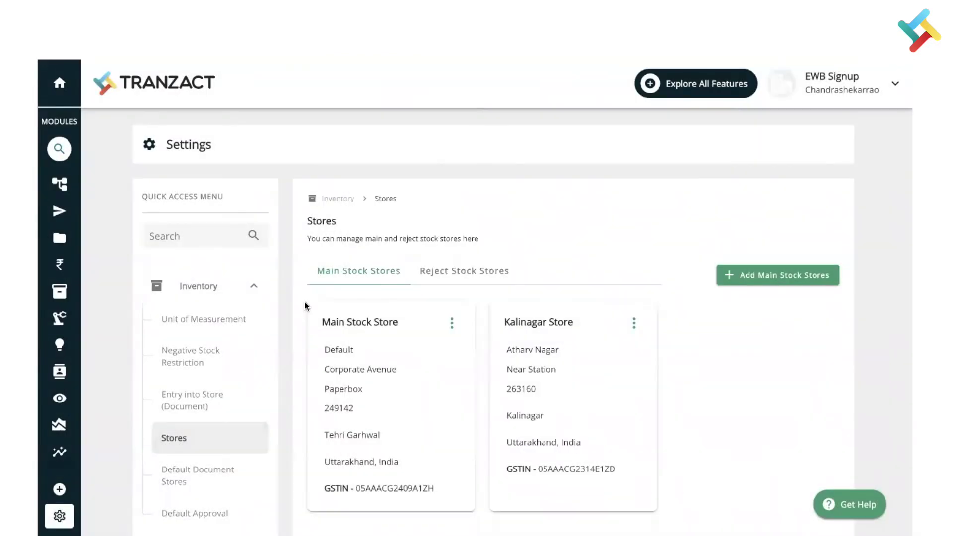
{"action": "left_click", "coordinate": [206, 326]}
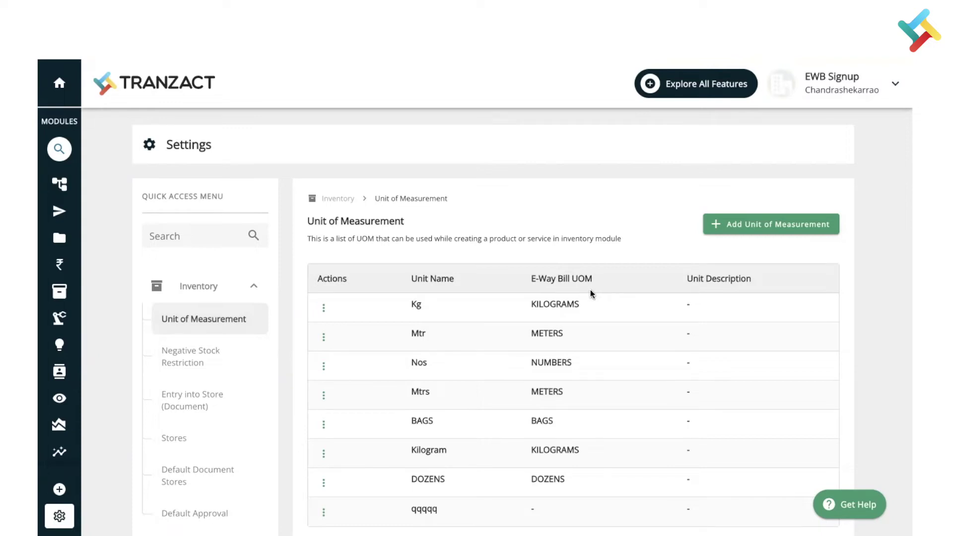
Check the E-Way Bill UOM options in the Add Unit of Measurement form, then close it unsaved.
{"action": "left_click", "coordinate": [770, 227]}
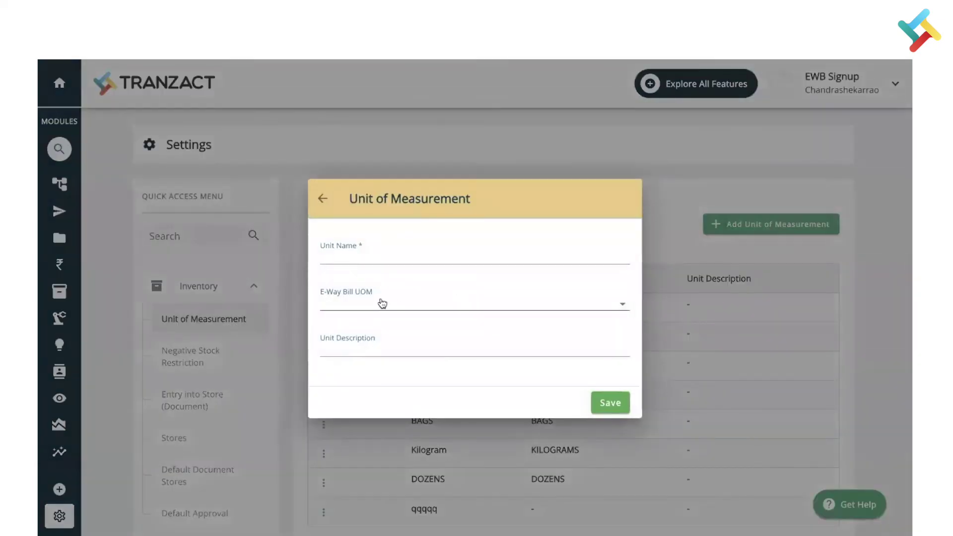
{"action": "left_click", "coordinate": [385, 305]}
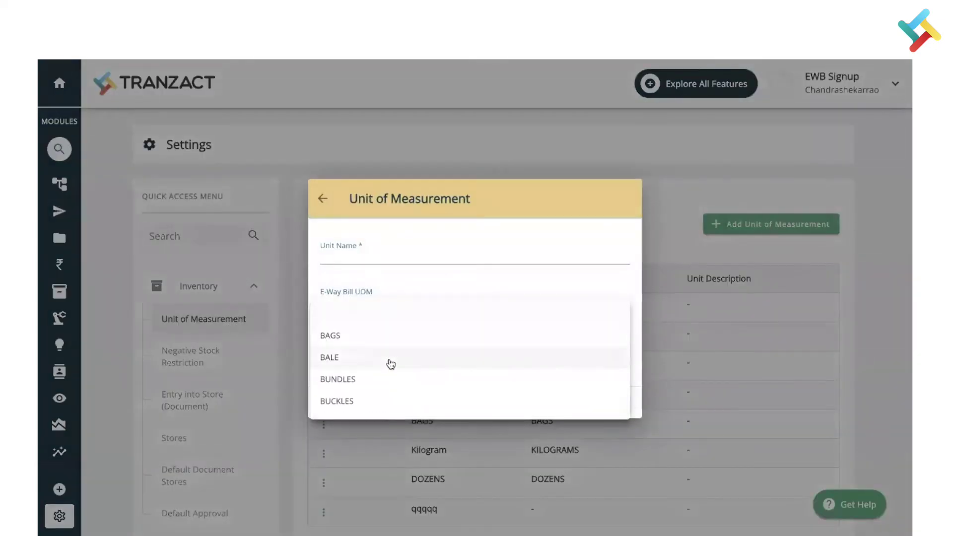
{"action": "scroll", "coordinate": [389, 364], "scroll_direction": "down", "scroll_amount": 10}
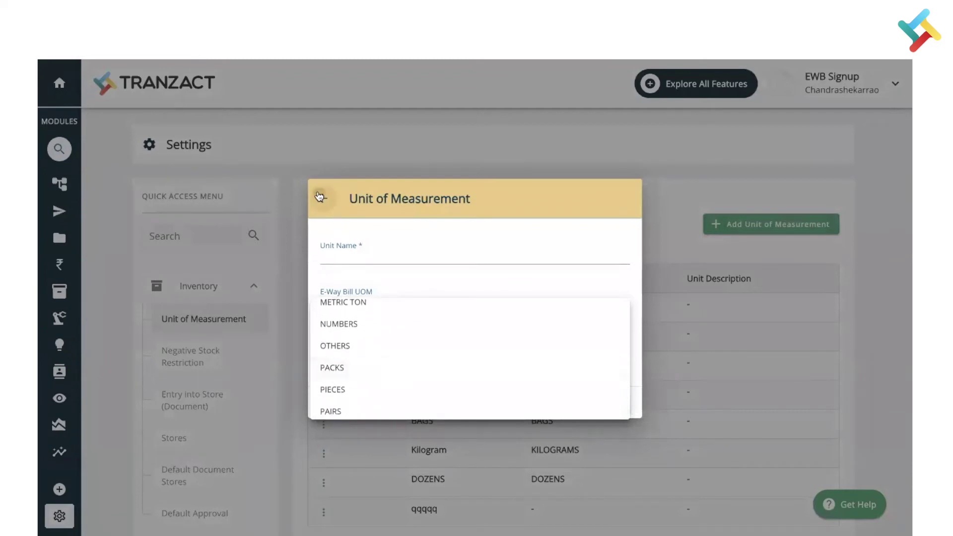
{"action": "left_click", "coordinate": [319, 197]}
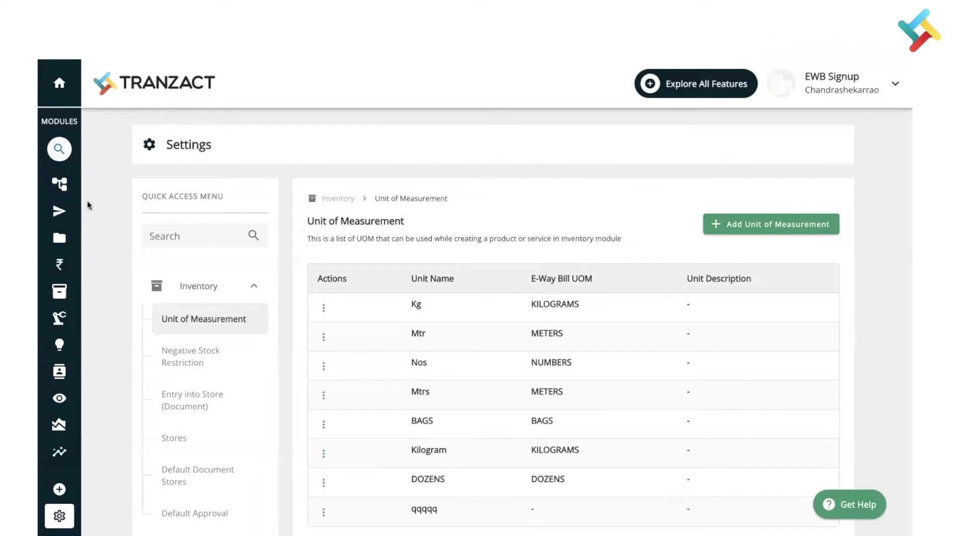
{"action": "left_click", "coordinate": [95, 188]}
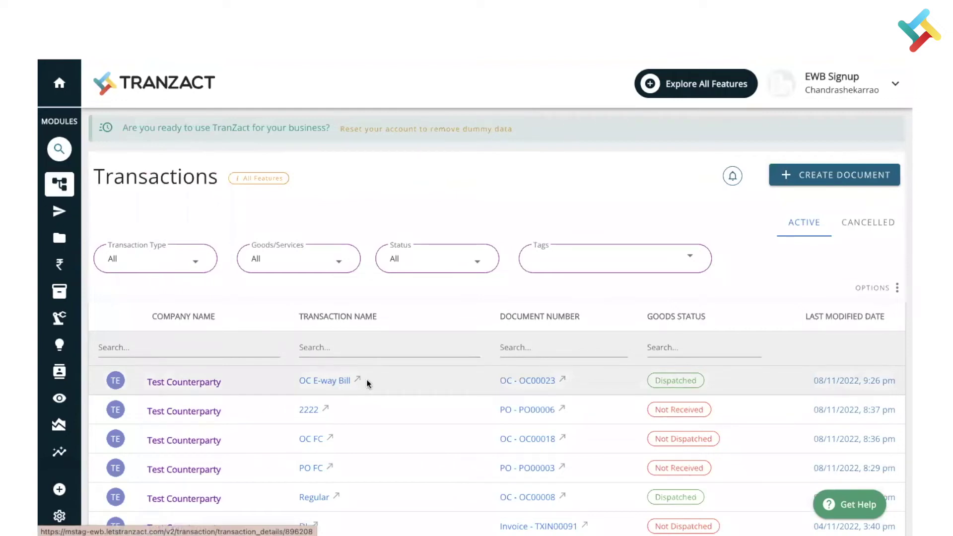
Create a new Tax Invoice from the OC E-way Bill transaction OC00023.
{"action": "left_click", "coordinate": [338, 380]}
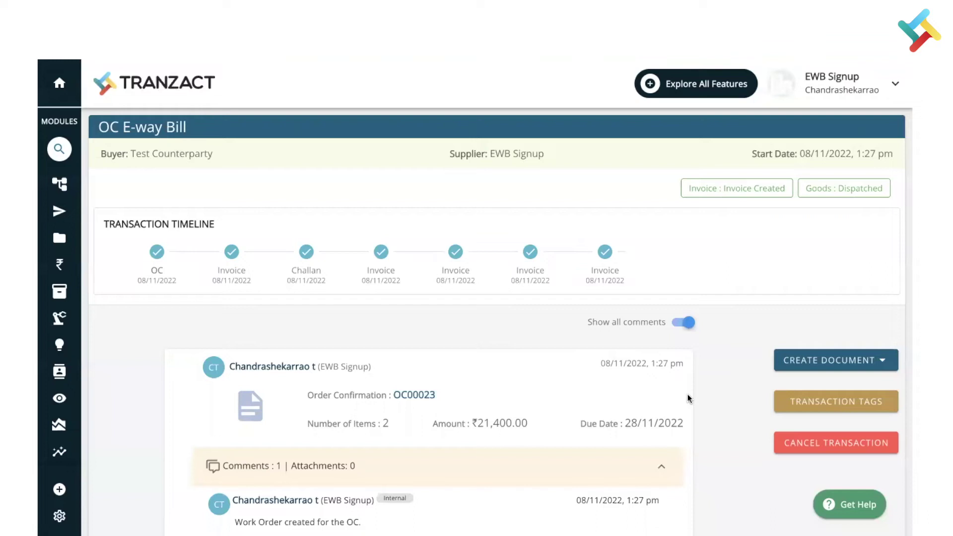
{"action": "left_click", "coordinate": [822, 364]}
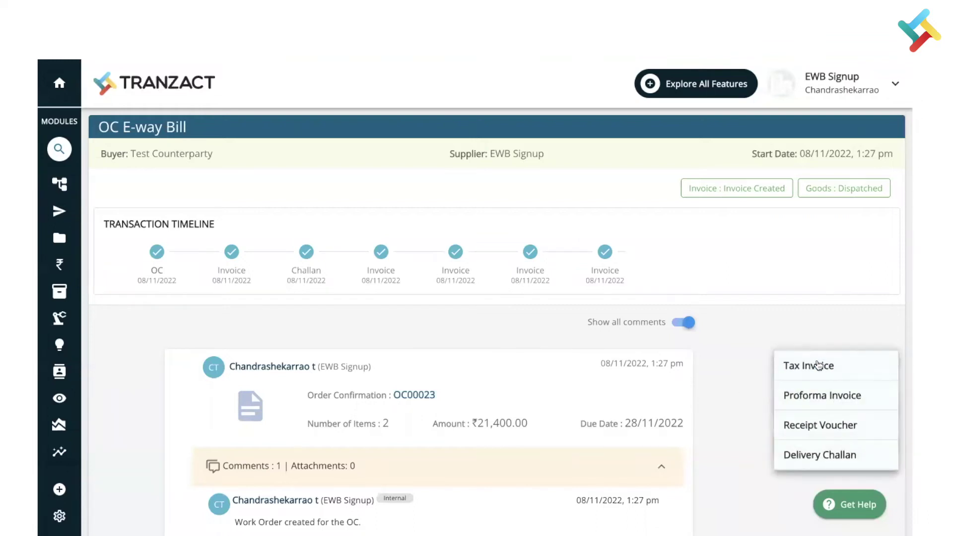
{"action": "left_click", "coordinate": [805, 366]}
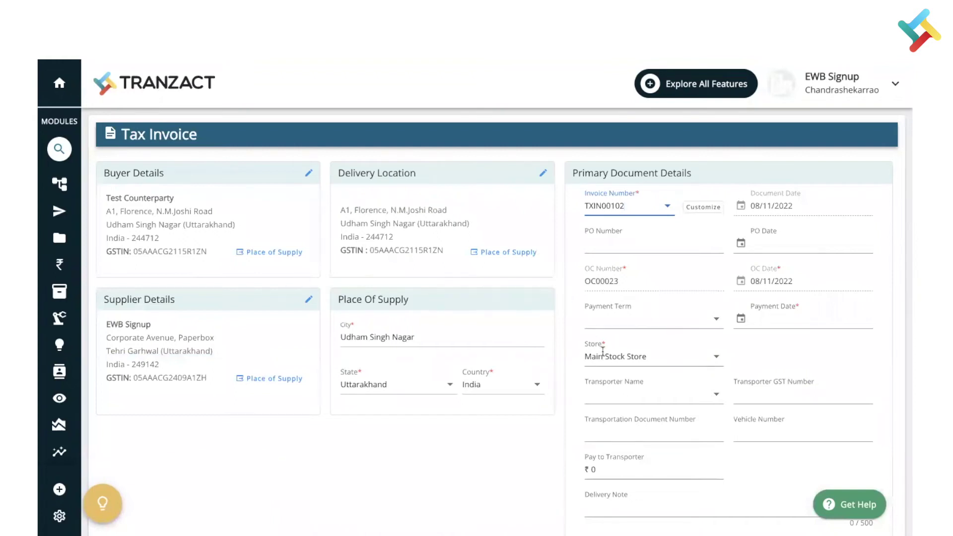
Set the invoice payment date to 30/11/2022 and select R J Logistics as transporter.
{"action": "left_click", "coordinate": [773, 322]}
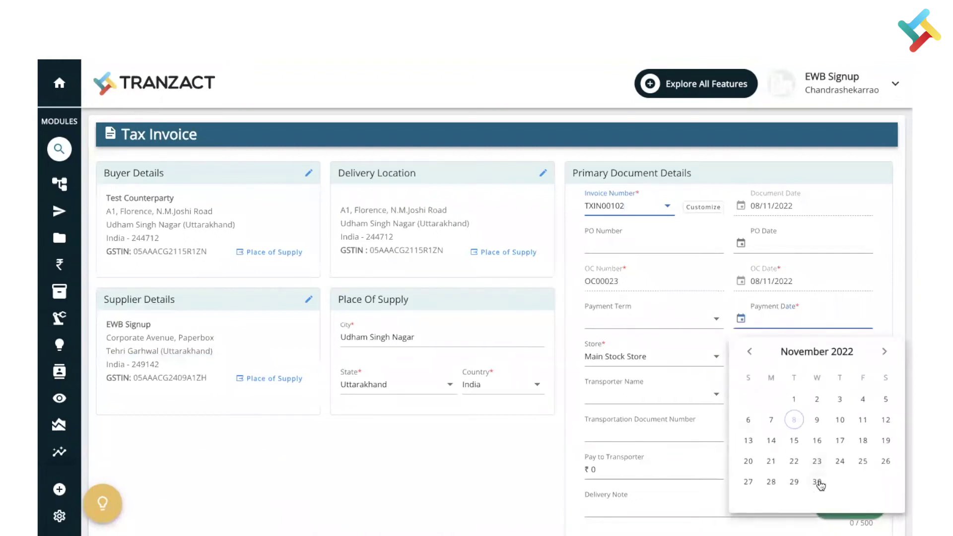
{"action": "left_click", "coordinate": [819, 483]}
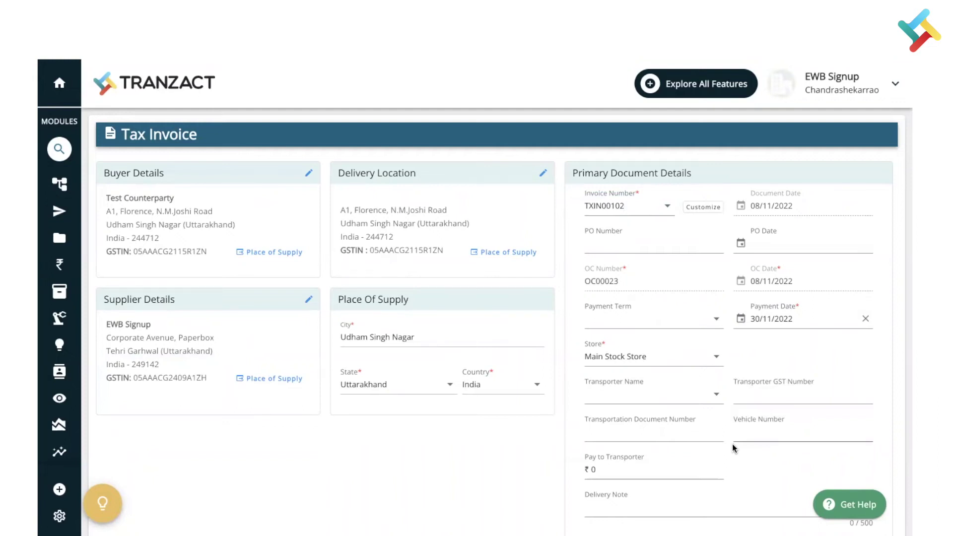
{"action": "left_click", "coordinate": [665, 399]}
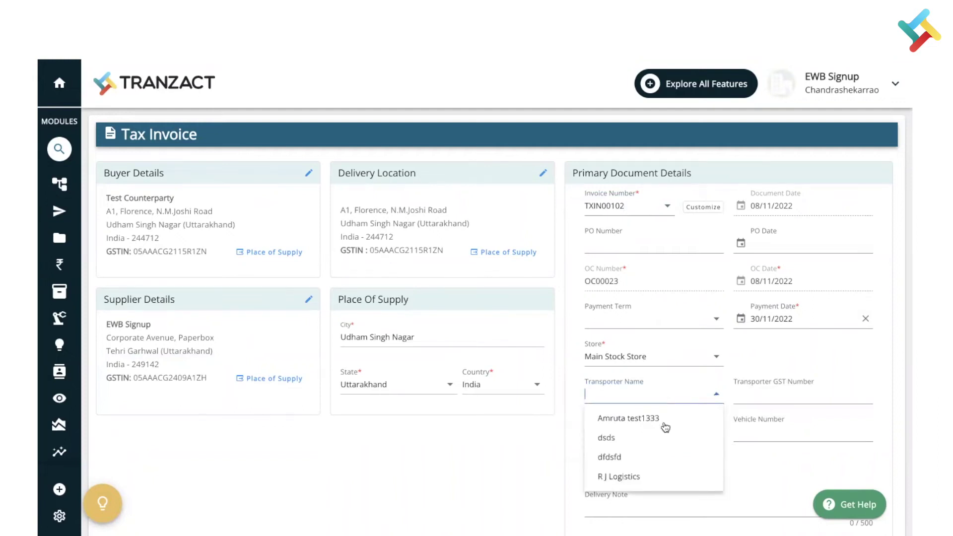
{"action": "left_click", "coordinate": [633, 477]}
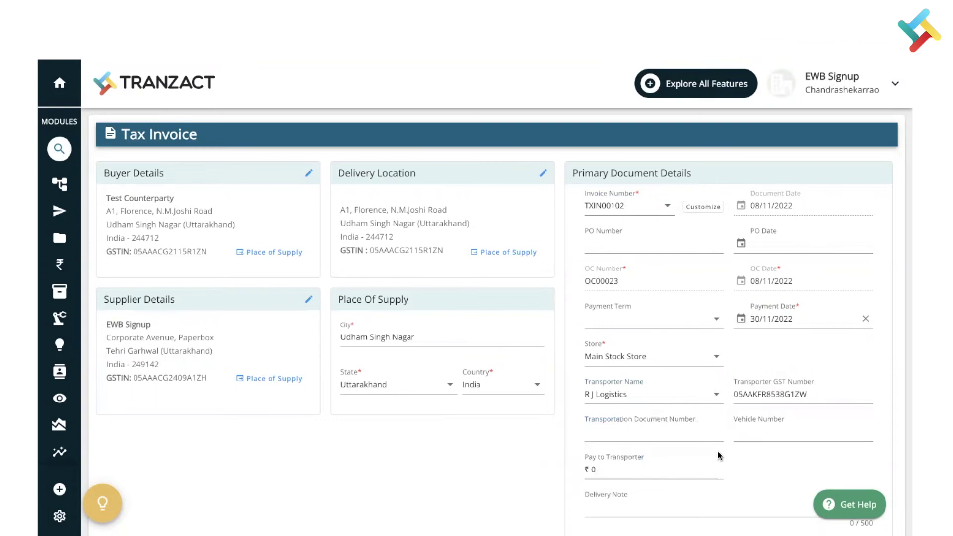
{"action": "scroll", "coordinate": [687, 457], "scroll_direction": "down", "scroll_amount": 2}
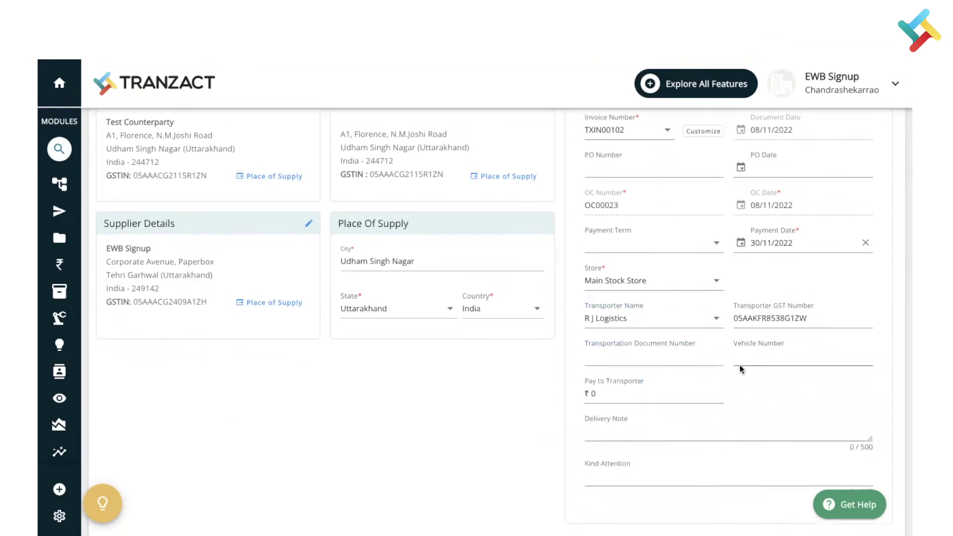
Enter quantity 10 for Finished Good 1 and 20 for Main Finished Good.
{"action": "scroll", "coordinate": [740, 364], "scroll_direction": "down", "scroll_amount": 5}
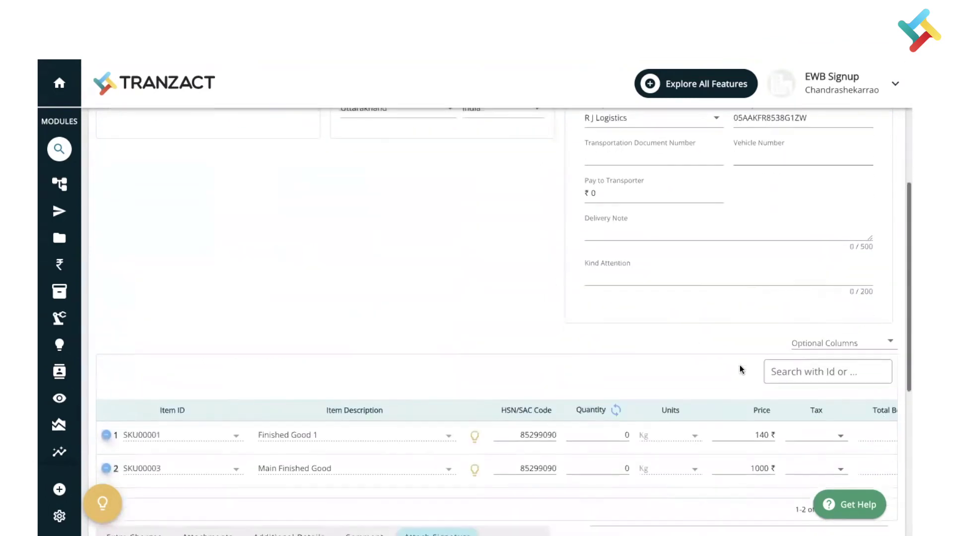
{"action": "left_click", "coordinate": [598, 436]}
{"action": "type", "text": "1"}
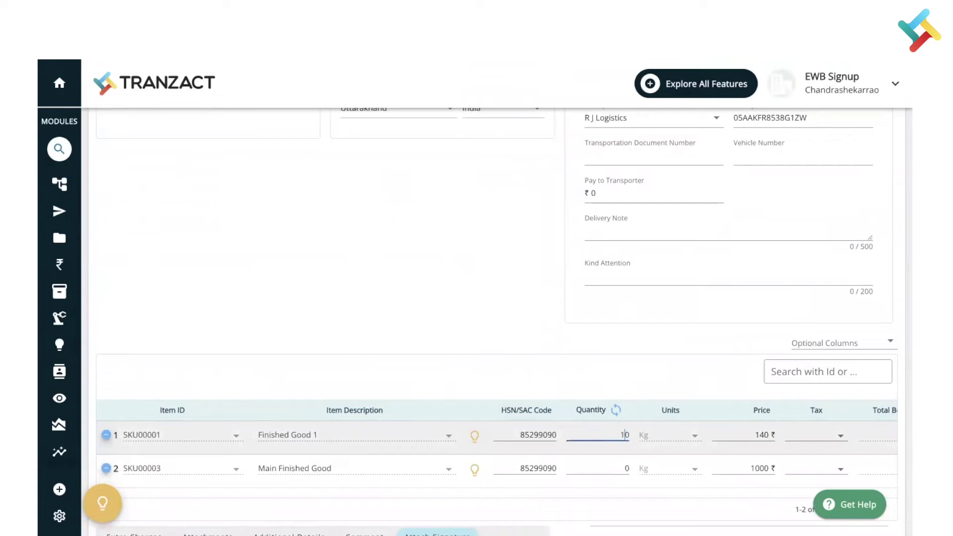
{"action": "left_click", "coordinate": [622, 469]}
{"action": "type", "text": "1"}
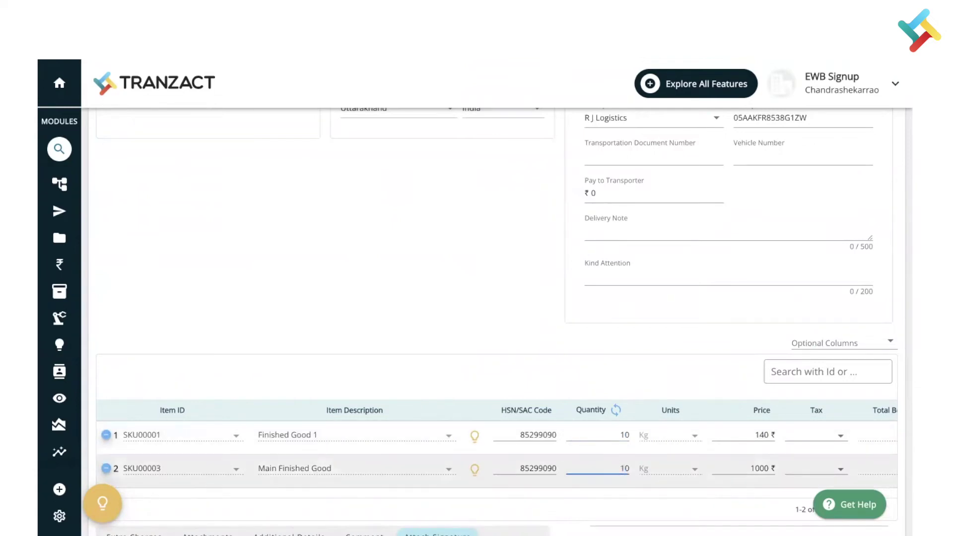
{"action": "key", "text": "BackSpace"}
{"action": "type", "text": "2"}
Clear Main Finished Good's HSN code and submit the invoice with Save and Send.
{"action": "double_click", "coordinate": [540, 466]}
{"action": "key", "text": "ctrl+c"}
{"action": "key", "text": "BackSpace"}
{"action": "left_click", "coordinate": [587, 499]}
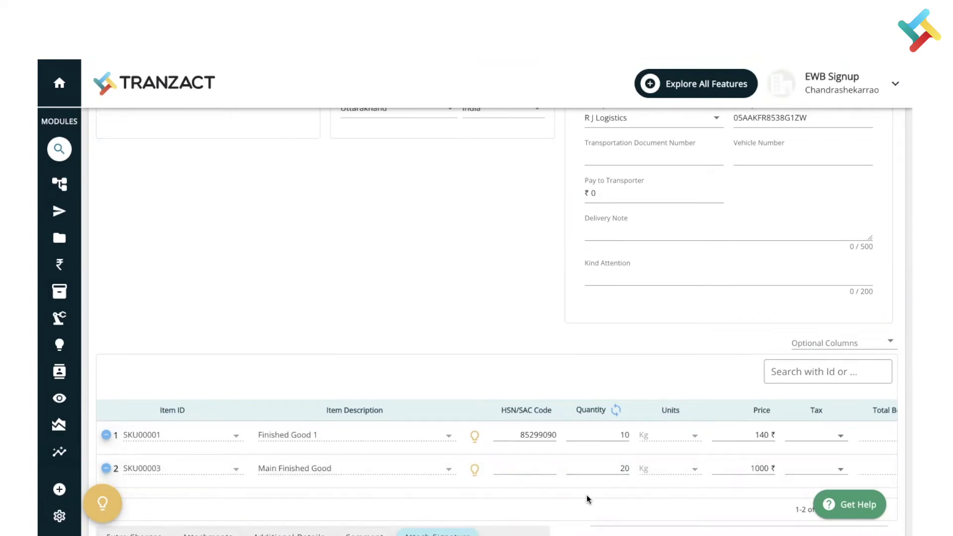
{"action": "scroll", "coordinate": [587, 498], "scroll_direction": "down", "scroll_amount": 7}
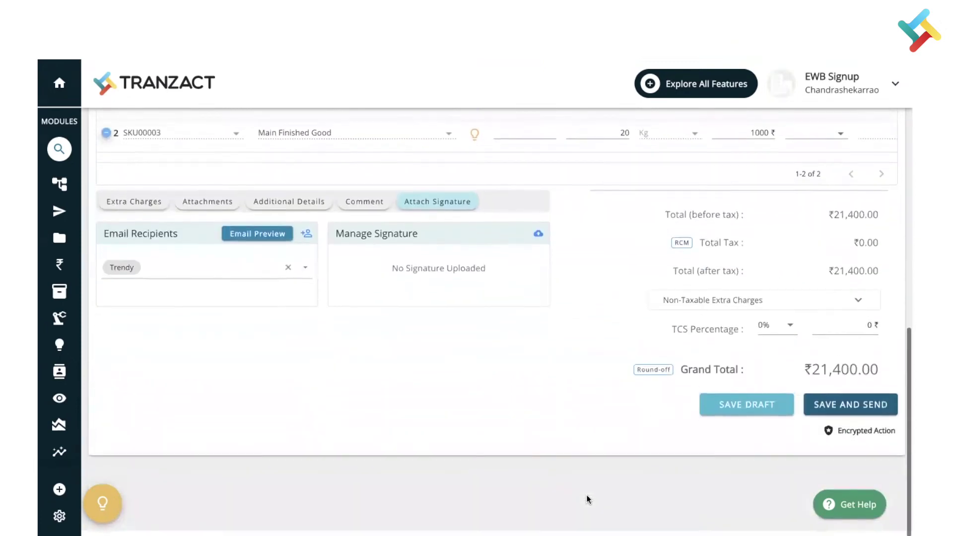
{"action": "left_click", "coordinate": [850, 421]}
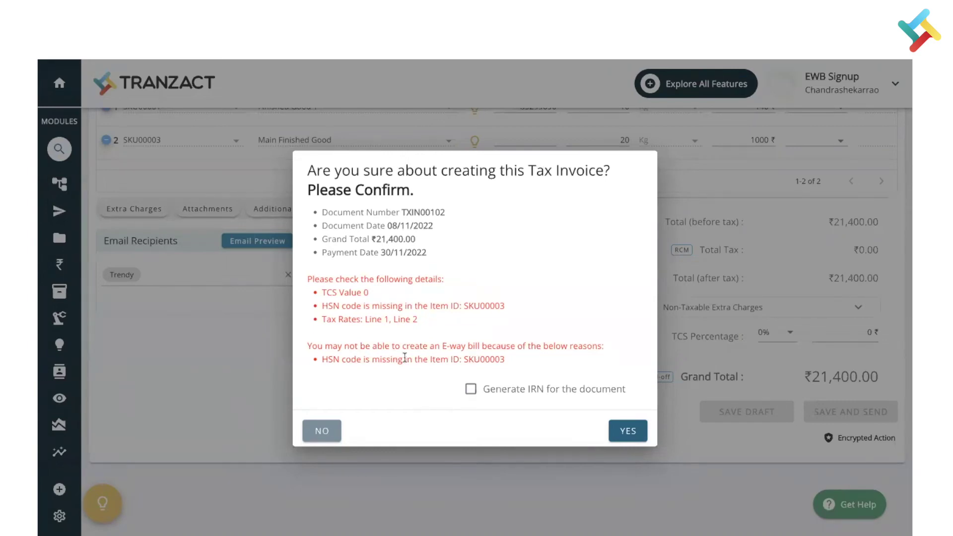
Decline the missing-HSN confirmation and paste HSN code 85299090 back on Main Finished Good.
{"action": "left_click", "coordinate": [318, 430]}
{"action": "left_click", "coordinate": [533, 235]}
{"action": "key", "text": "ctrl+v"}
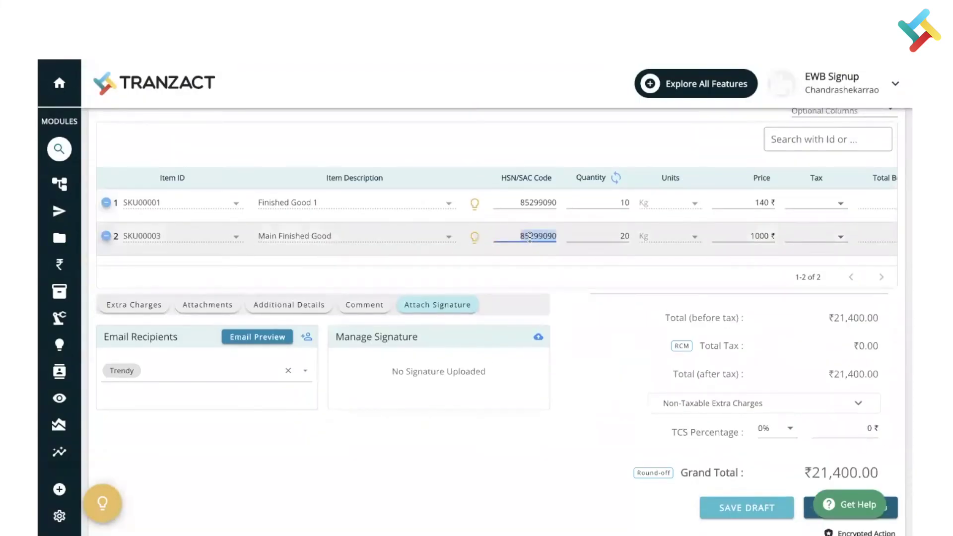
{"action": "left_click", "coordinate": [558, 258]}
Apply 18% tax to both items and save the invoice, confirming its creation.
{"action": "left_click", "coordinate": [823, 206]}
{"action": "left_click", "coordinate": [820, 298]}
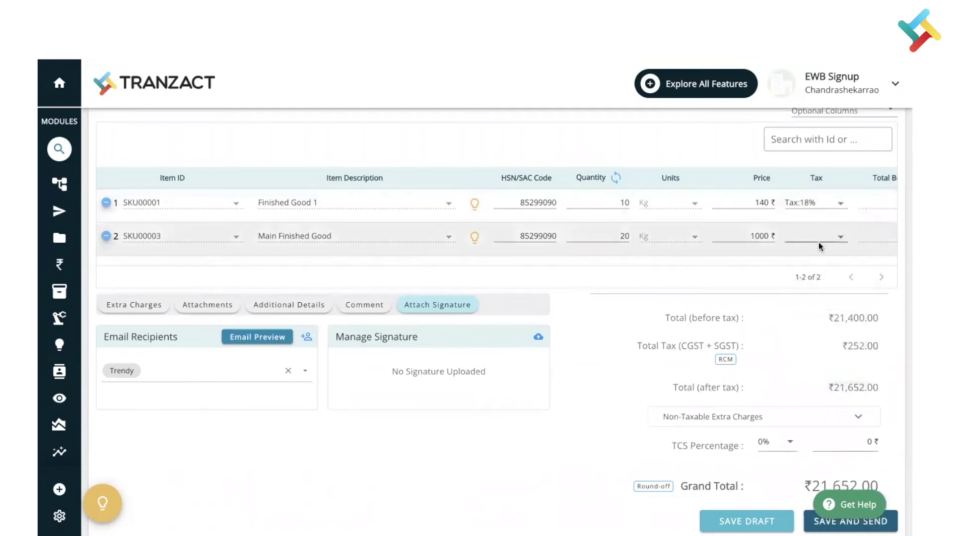
{"action": "left_click", "coordinate": [818, 242]}
{"action": "left_click", "coordinate": [818, 332]}
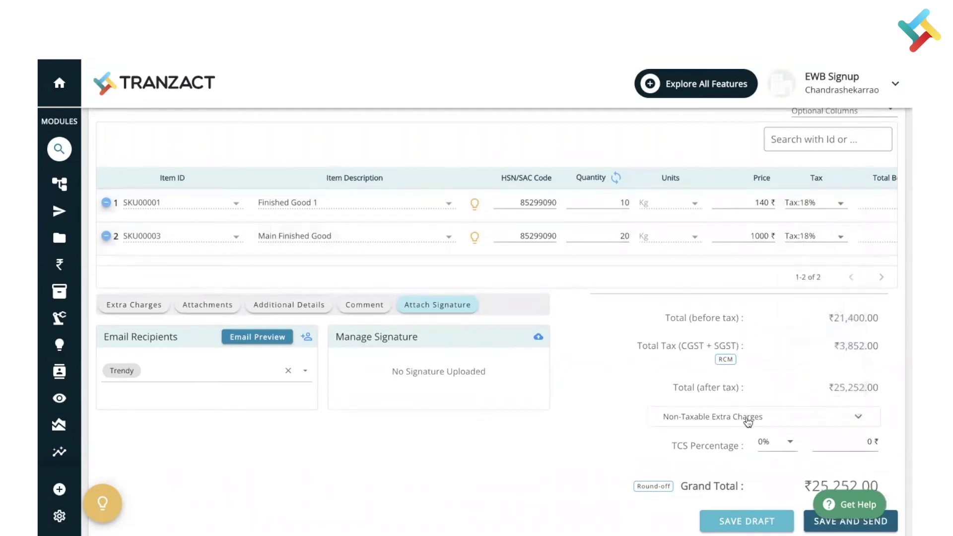
{"action": "scroll", "coordinate": [748, 421], "scroll_direction": "down", "scroll_amount": 3}
{"action": "left_click", "coordinate": [856, 413]}
{"action": "left_click", "coordinate": [632, 392]}
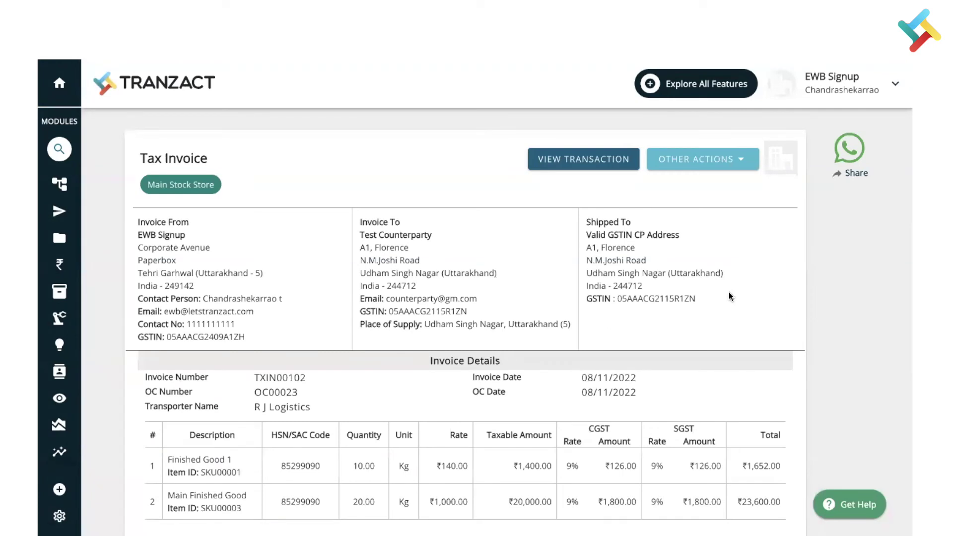
Show the Other Actions list for invoice TXIN00102, including Generate E Way Bill.
{"action": "left_click", "coordinate": [703, 165]}
{"action": "mouse_move", "coordinate": [704, 169]}
{"action": "scroll", "coordinate": [705, 372], "scroll_direction": "down", "scroll_amount": 3}
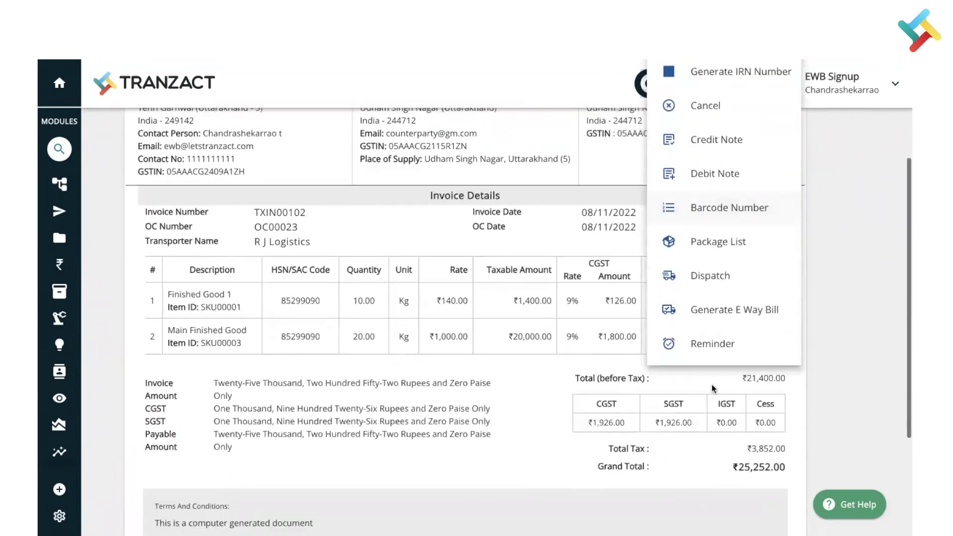
{"action": "left_click", "coordinate": [725, 312]}
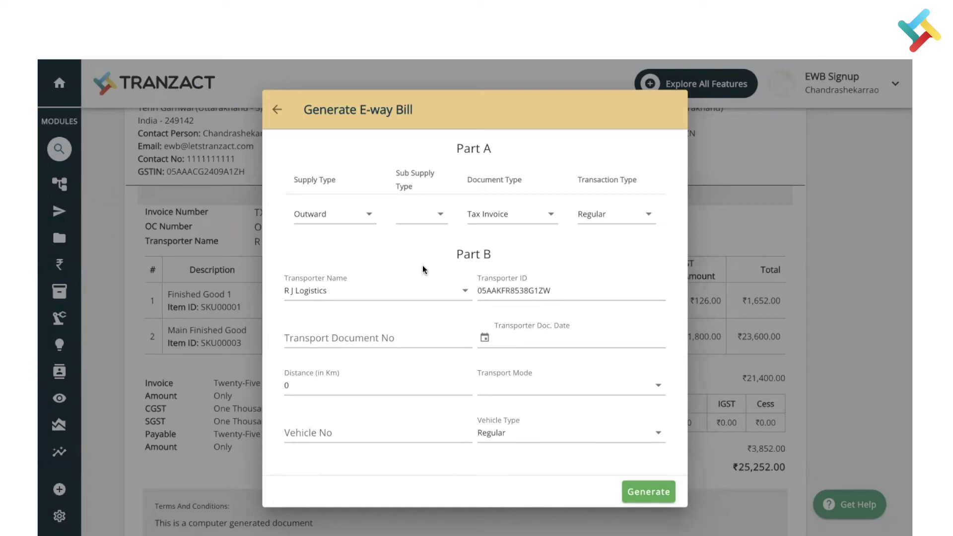
{"action": "left_click", "coordinate": [422, 217]}
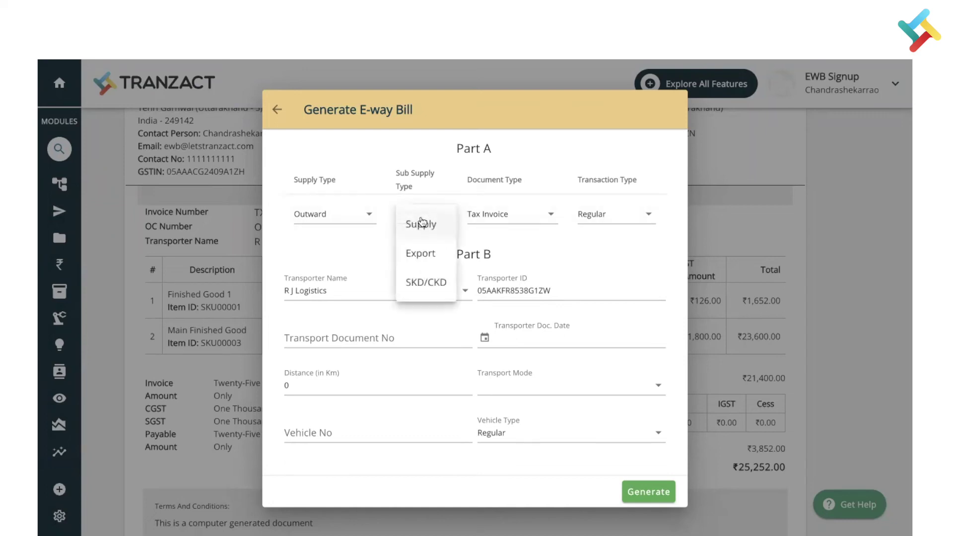
{"action": "left_click", "coordinate": [422, 223]}
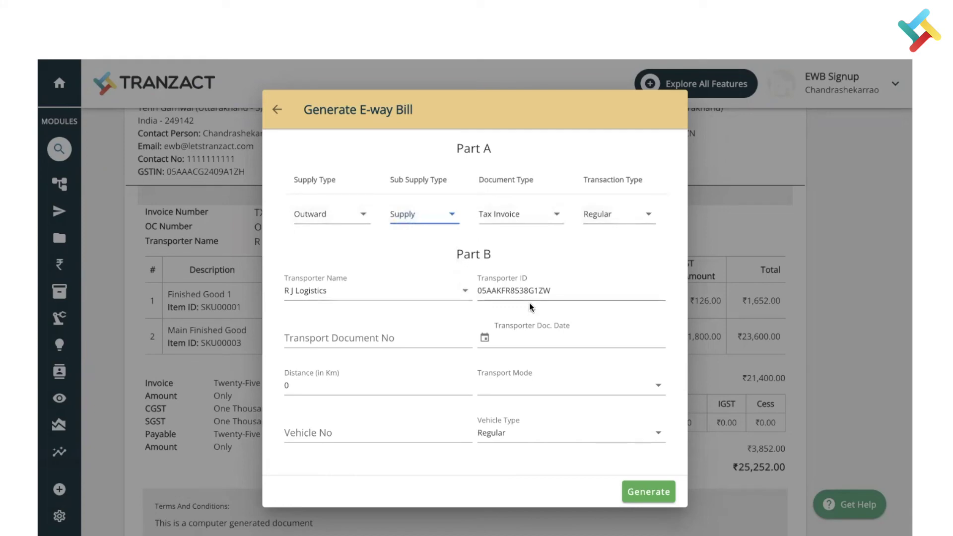
{"action": "left_click", "coordinate": [296, 390]}
{"action": "key", "text": "BackSpace"}
{"action": "type", "text": "100"}
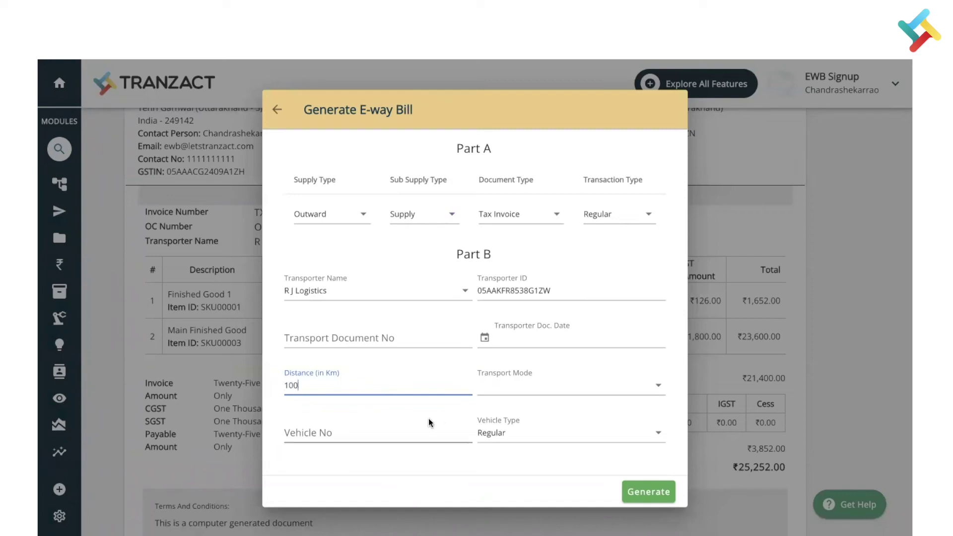
{"action": "left_click", "coordinate": [461, 366]}
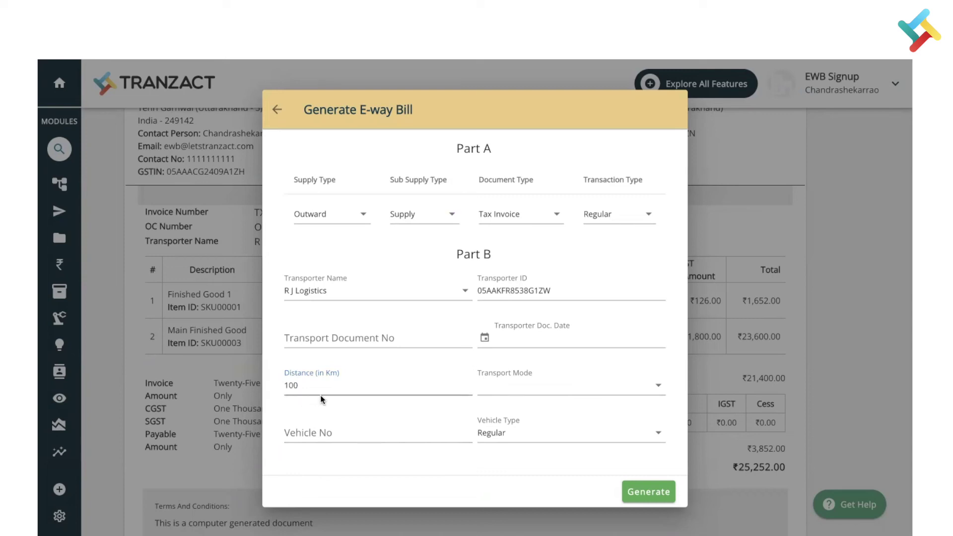
{"action": "left_click", "coordinate": [640, 489]}
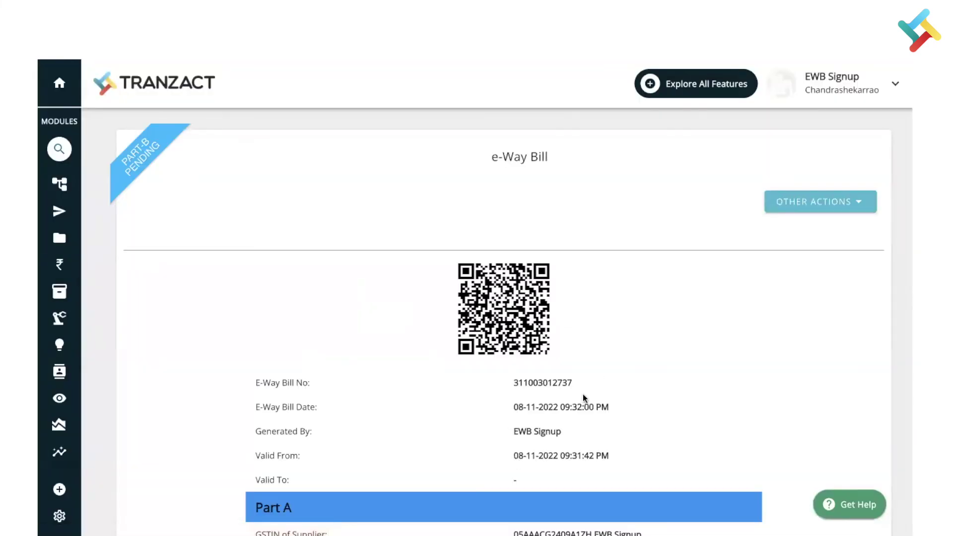
{"action": "scroll", "coordinate": [582, 394], "scroll_direction": "down", "scroll_amount": 1}
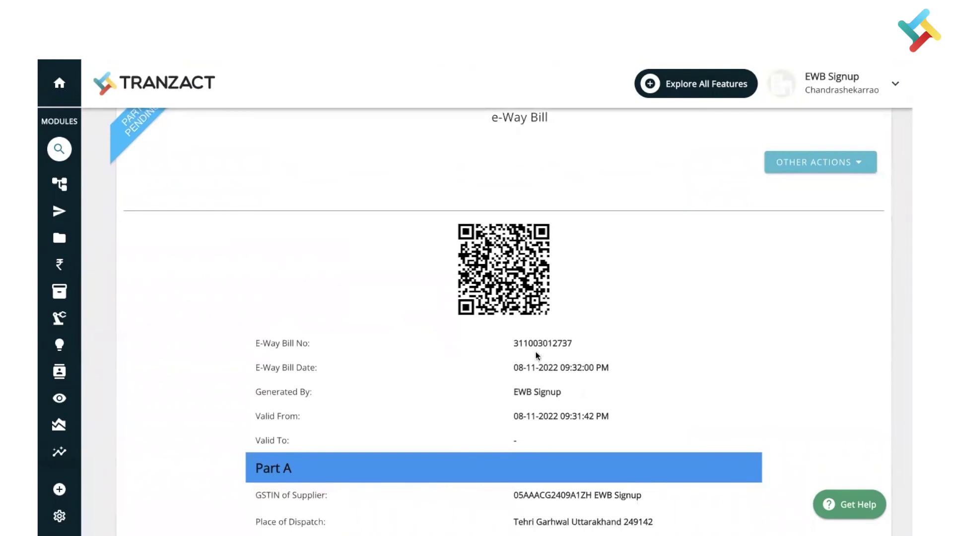
{"action": "scroll", "coordinate": [564, 348], "scroll_direction": "down", "scroll_amount": 3}
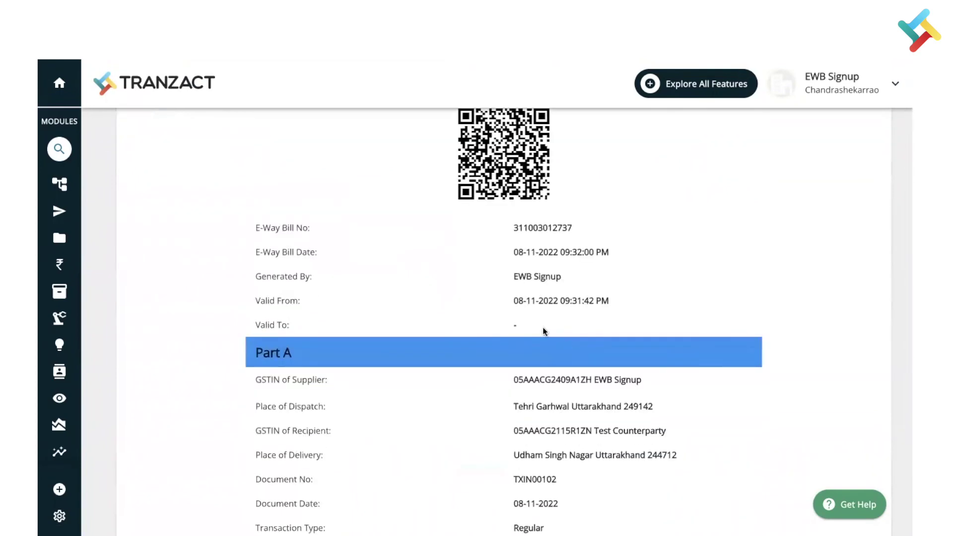
{"action": "scroll", "coordinate": [543, 326], "scroll_direction": "down", "scroll_amount": 1}
{"action": "scroll", "coordinate": [543, 327], "scroll_direction": "down", "scroll_amount": 7}
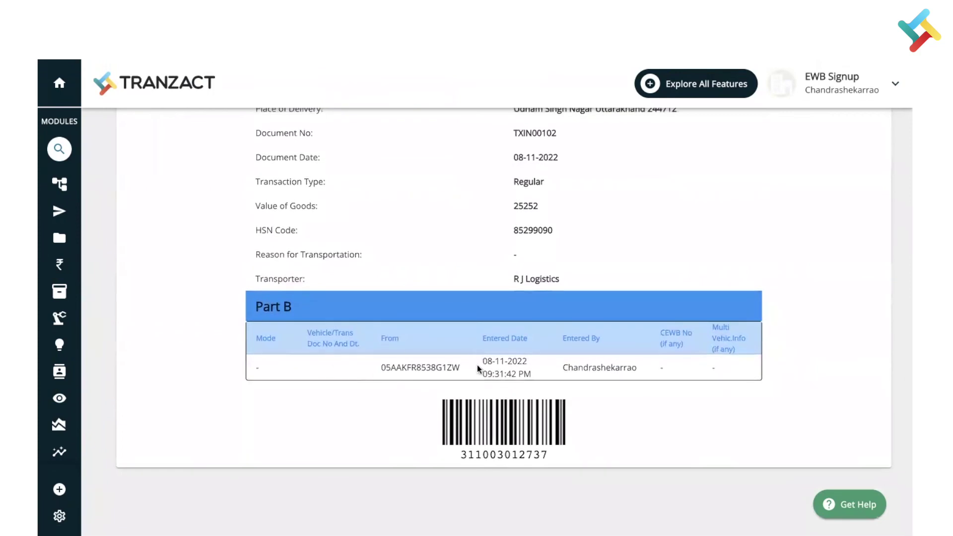
{"action": "scroll", "coordinate": [478, 367], "scroll_direction": "up", "scroll_amount": 1}
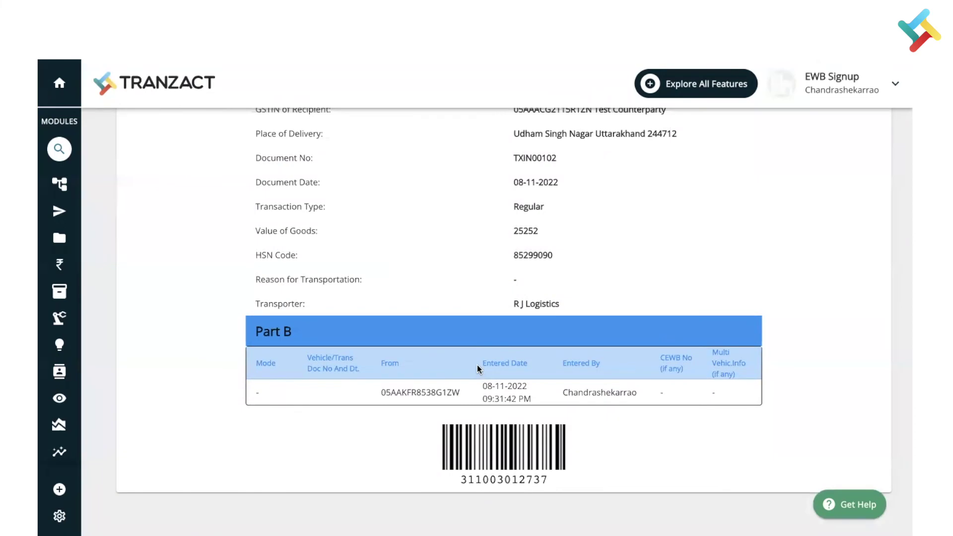
{"action": "scroll", "coordinate": [477, 366], "scroll_direction": "up", "scroll_amount": 9}
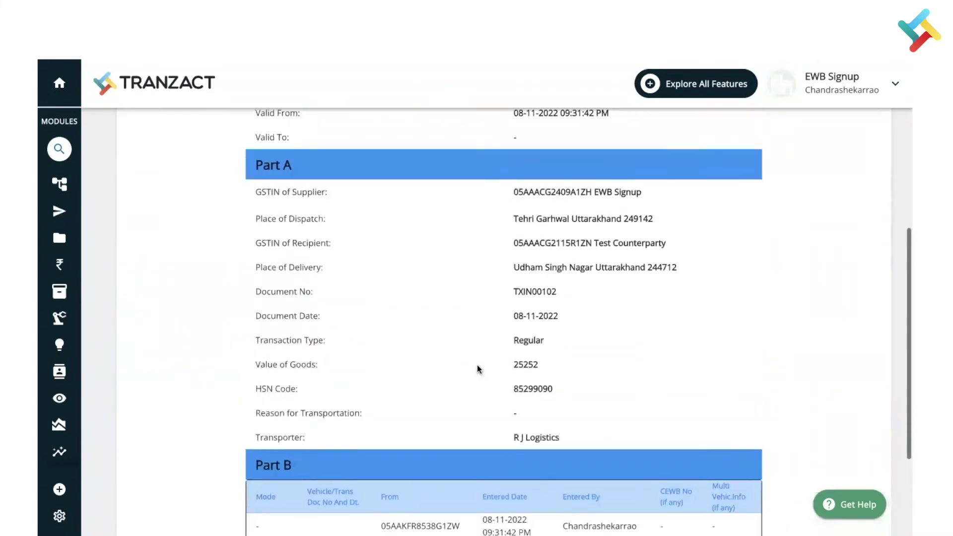
{"action": "scroll", "coordinate": [478, 369], "scroll_direction": "up", "scroll_amount": 1}
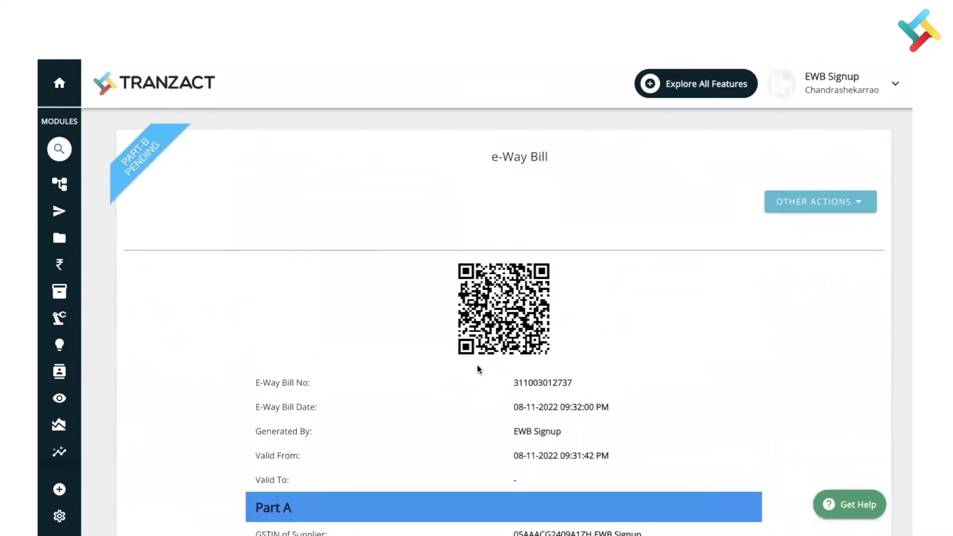
{"action": "left_click", "coordinate": [831, 206]}
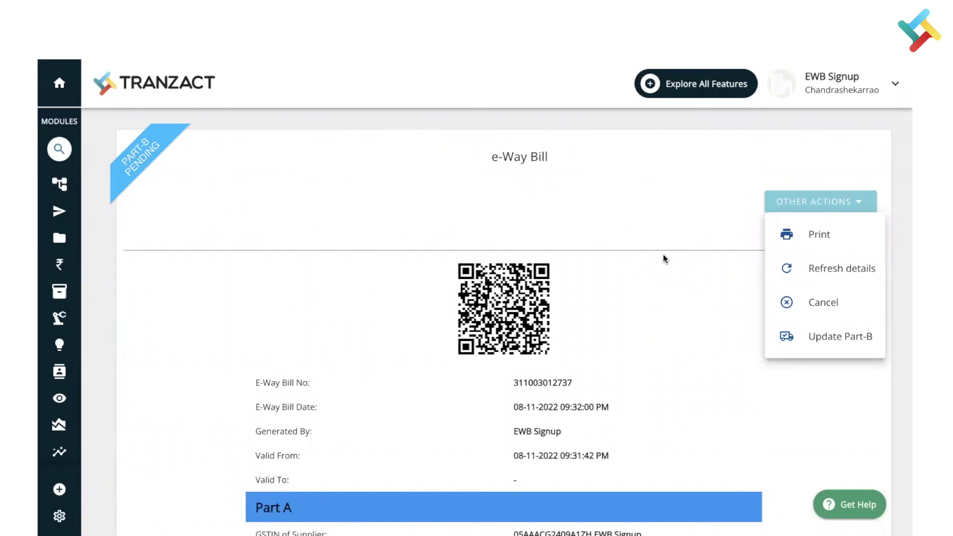
{"action": "left_click", "coordinate": [617, 223]}
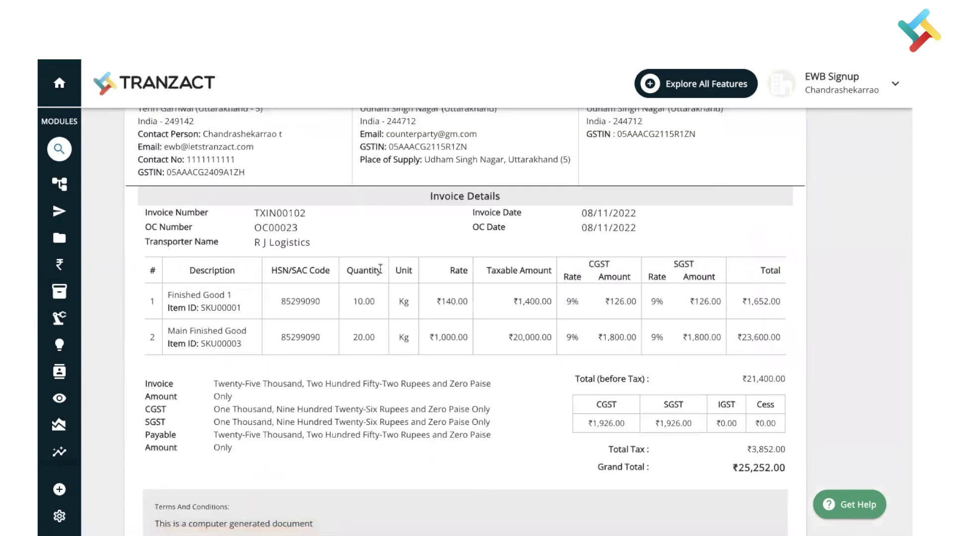
{"action": "scroll", "coordinate": [380, 268], "scroll_direction": "up", "scroll_amount": 4}
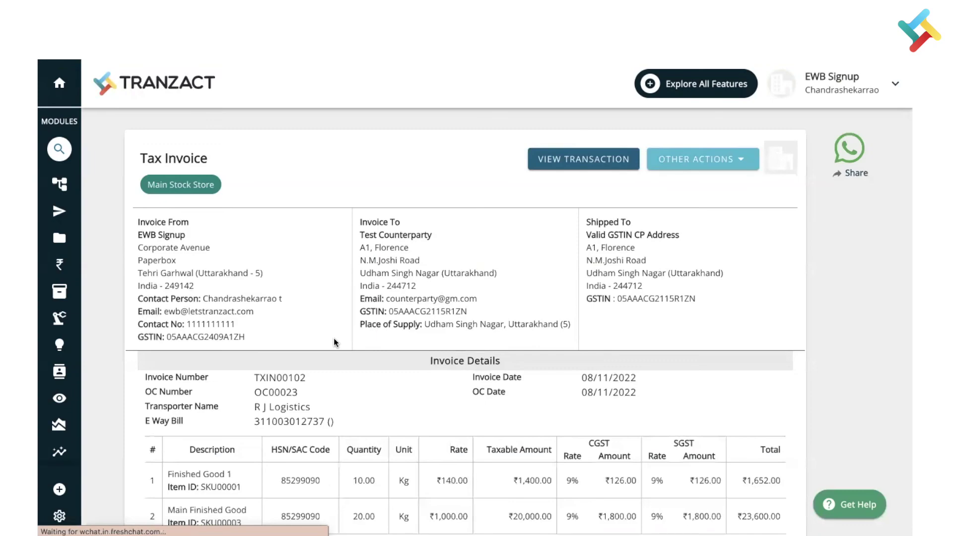
{"action": "scroll", "coordinate": [334, 338], "scroll_direction": "down", "scroll_amount": 2}
{"action": "double_click", "coordinate": [277, 311]}
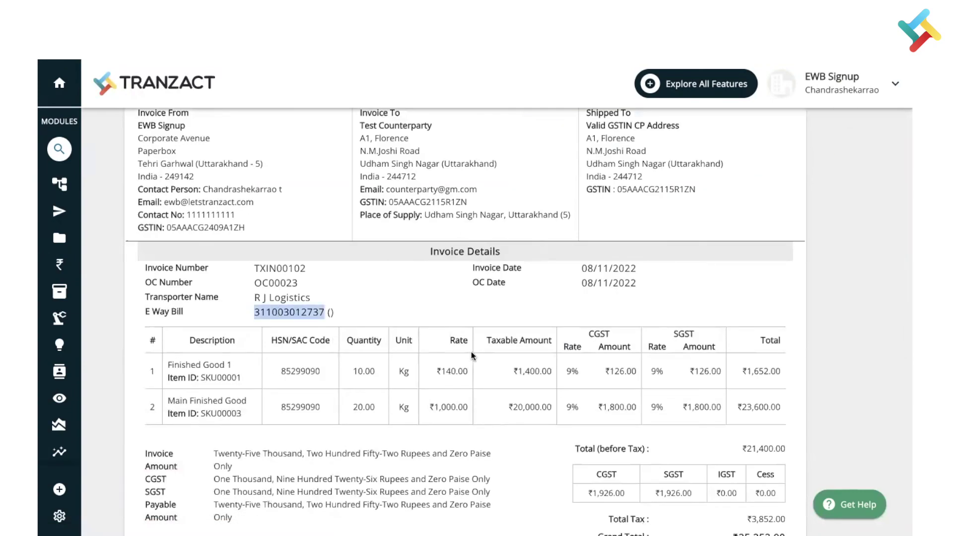
{"action": "scroll", "coordinate": [472, 351], "scroll_direction": "up", "scroll_amount": 2}
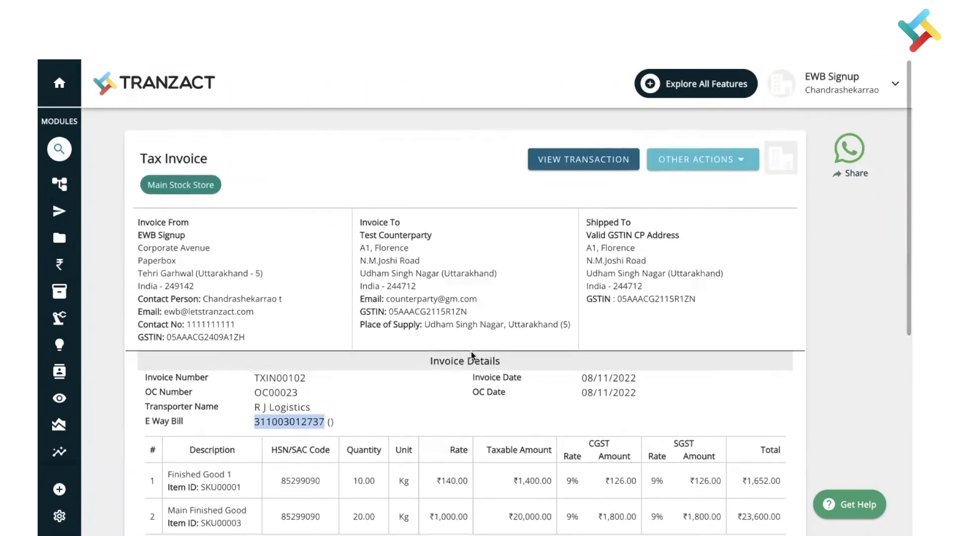